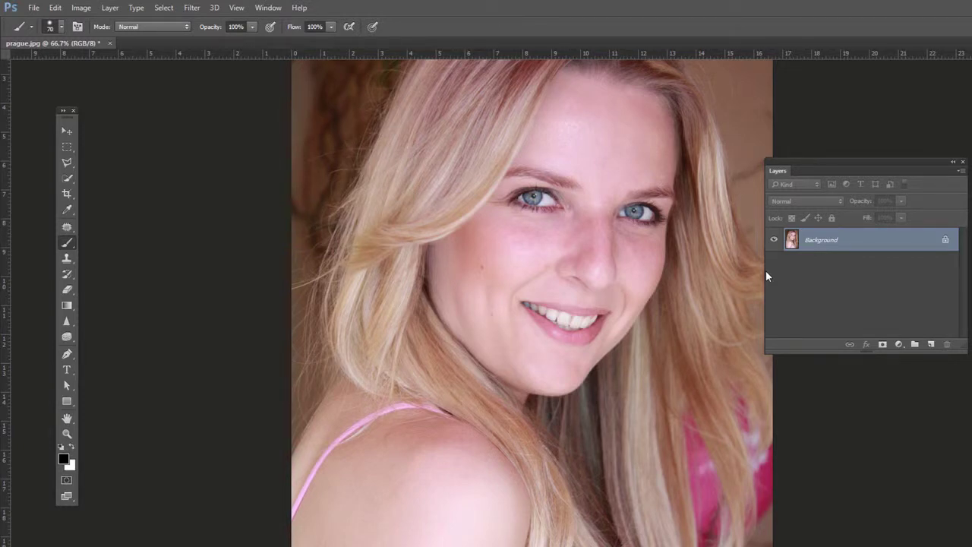
Duplicate the Background of prague.jpg into Layer 1 with Ctrl+J.
key("ctrl+j")
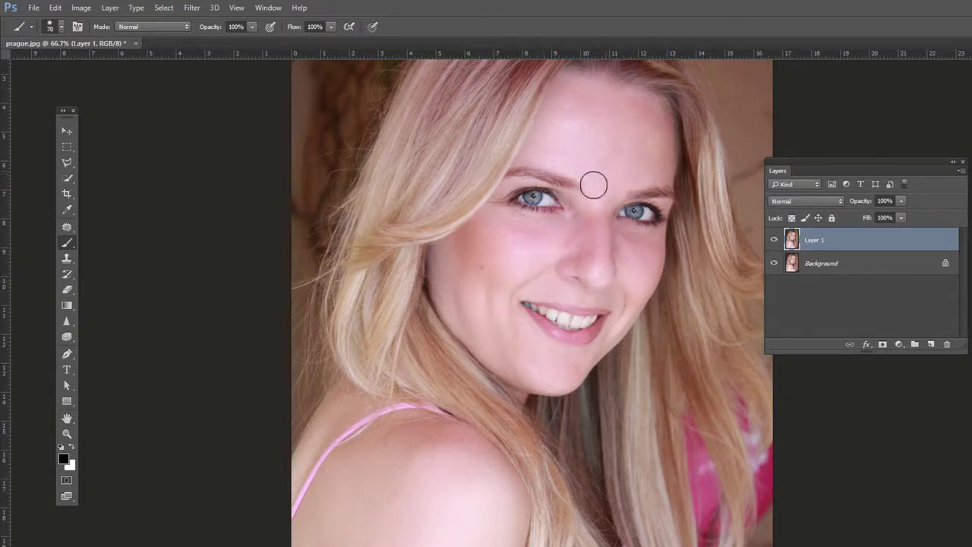
left_click(194, 10)
Apply a Gaussian Blur with a 5-pixel radius to Layer 1.
mouse_move(238, 140)
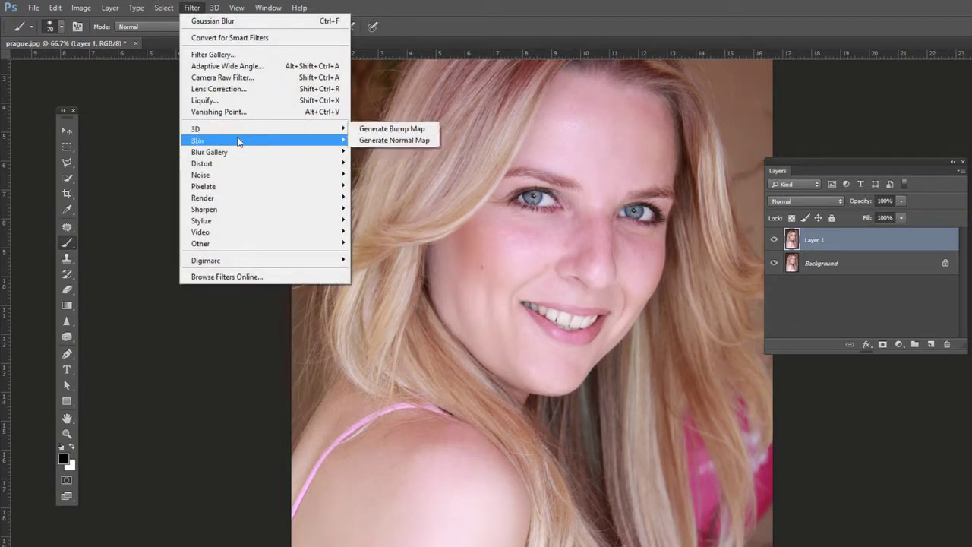
left_click(376, 185)
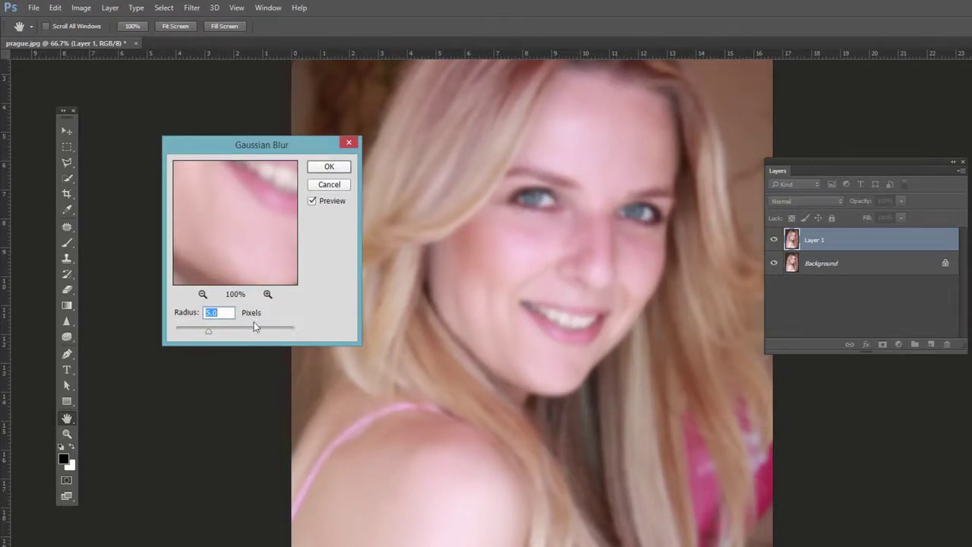
left_click_drag(207, 337, 233, 334)
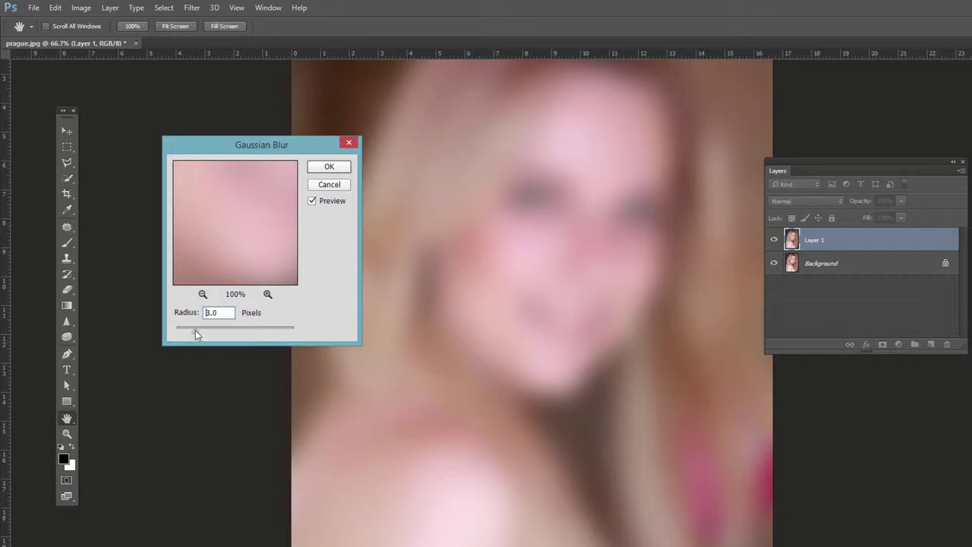
left_click_drag(204, 334, 204, 334)
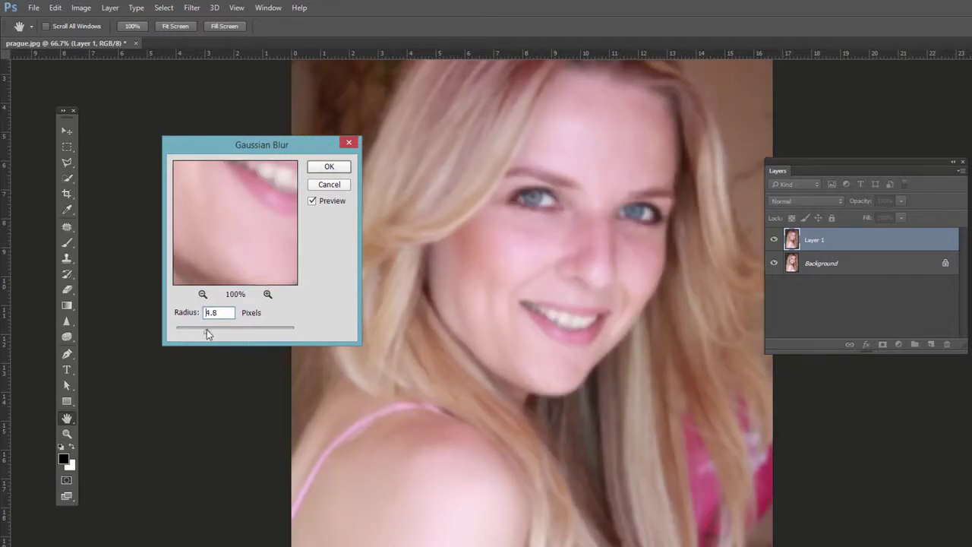
double_click(217, 312)
type("5")
left_click(268, 294)
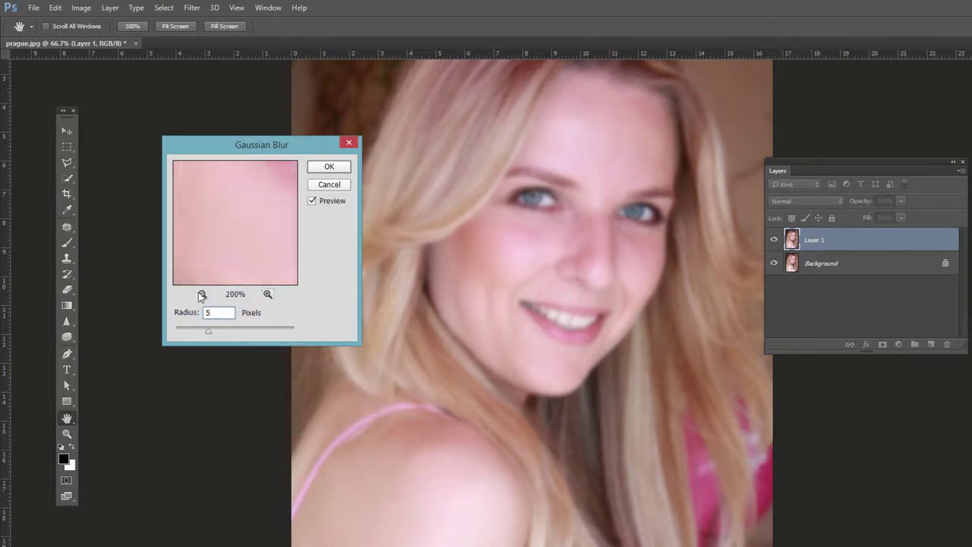
left_click(202, 294)
left_click(202, 294)
left_click(202, 294)
left_click(202, 294)
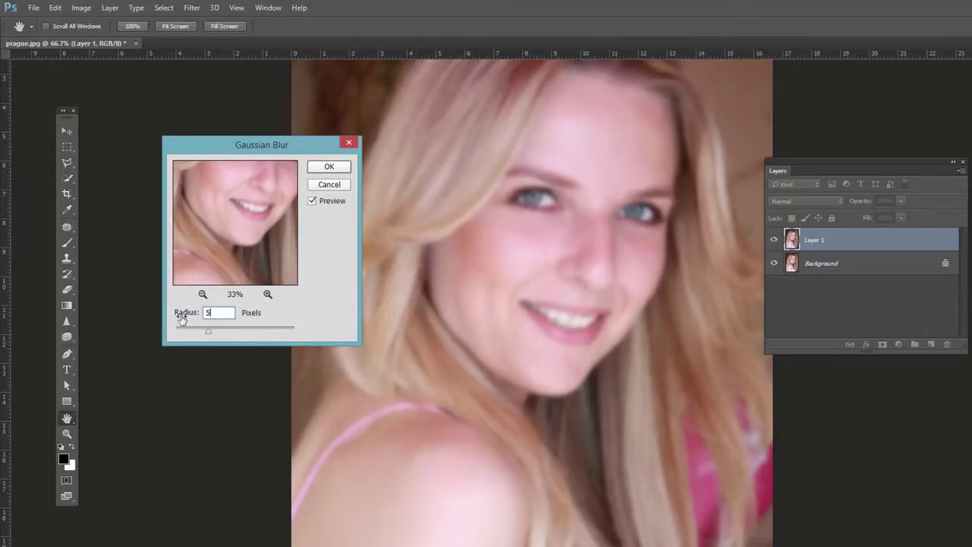
left_click(326, 166)
key("b")
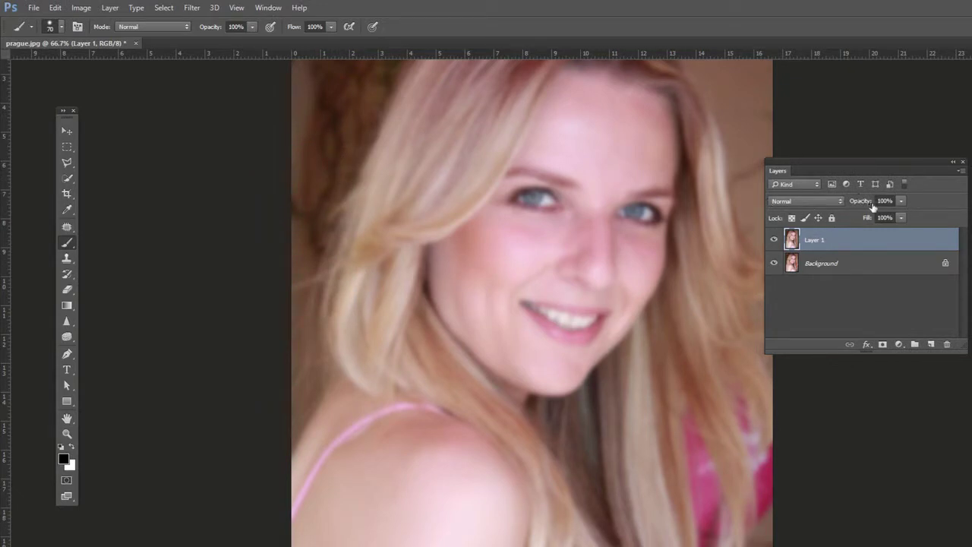
Drag Layer 1's opacity down to about 60%.
left_click(902, 201)
left_click_drag(878, 219, 870, 219)
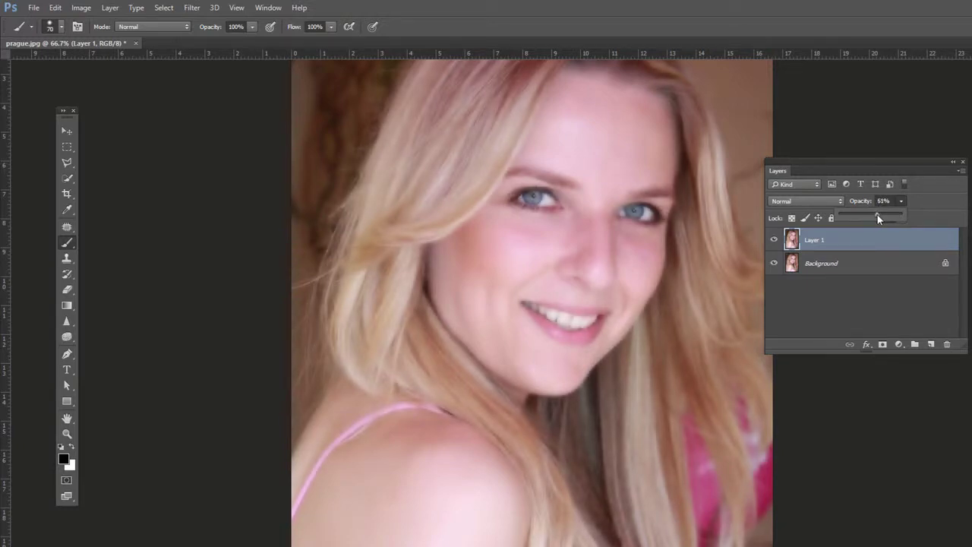
left_click_drag(873, 215, 875, 216)
Add a black layer mask to Layer 1 and keep white as the foreground colour.
left_click(794, 242)
left_click(882, 346, "alt")
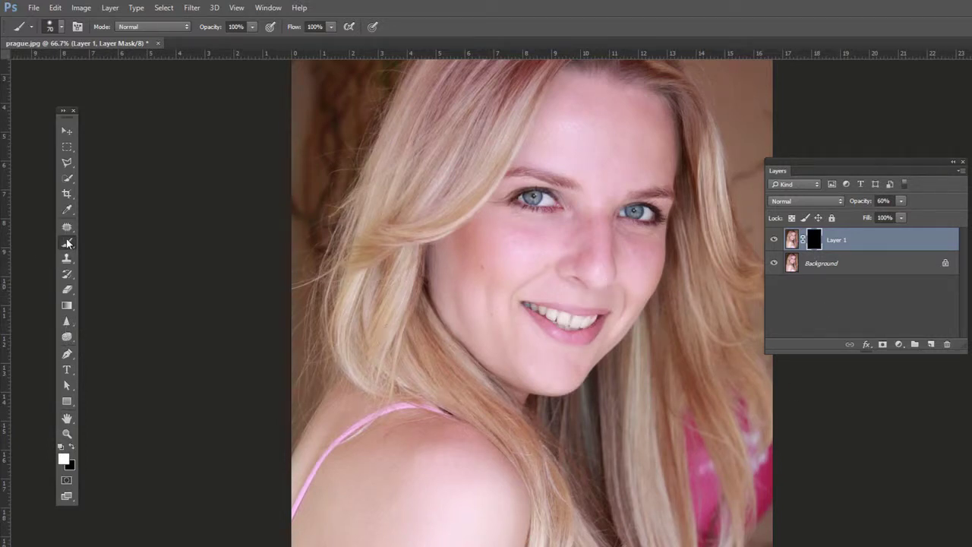
left_click(62, 26)
left_click(63, 27)
left_click(63, 460)
left_click(385, 226)
Paint white on Layer 1's mask over the shoulder skin, resizing the brush between 60 and 250.
key("bracketleft")
key("bracketleft")
key("bracketleft")
key("bracketleft")
key("x")
key("x")
key("bracketright")
key("bracketright")
key("bracketright")
key("bracketright")
key("bracketright")
key("bracketright")
key("bracketright")
key("bracketright")
key("bracketright")
key("bracketright")
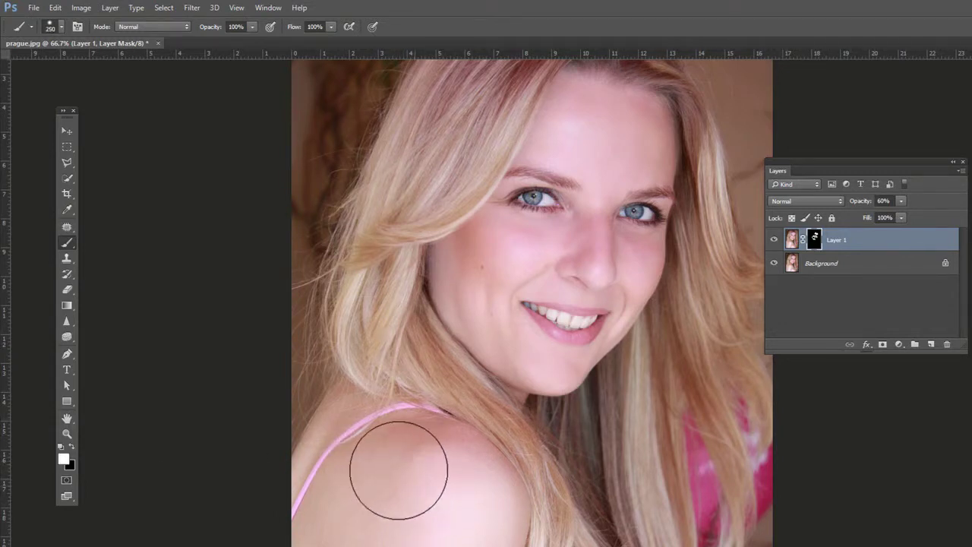
key("bracketright")
left_click_drag(369, 541, 366, 498)
key("bracketright")
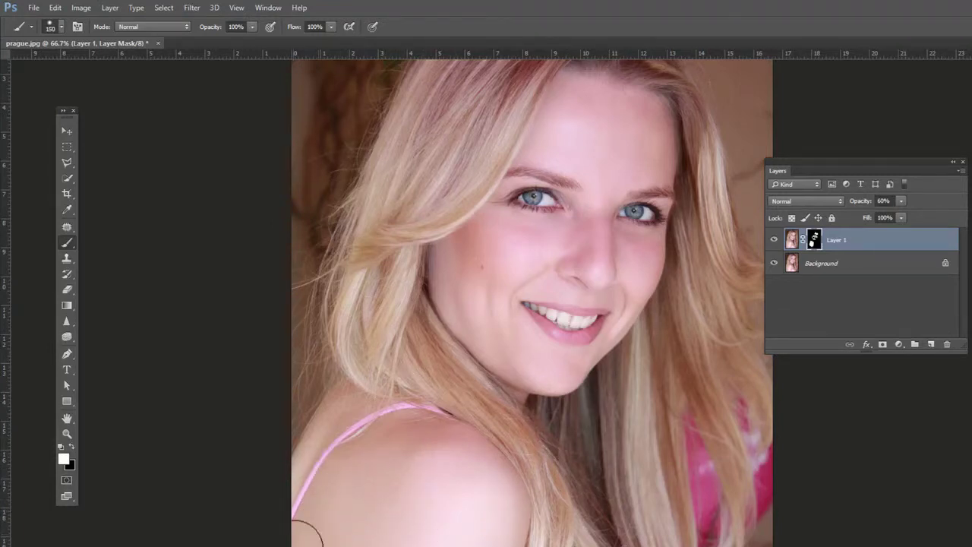
key("bracketleft")
key("bracketleft")
key("bracketleft")
key("bracketleft")
left_click(70, 449)
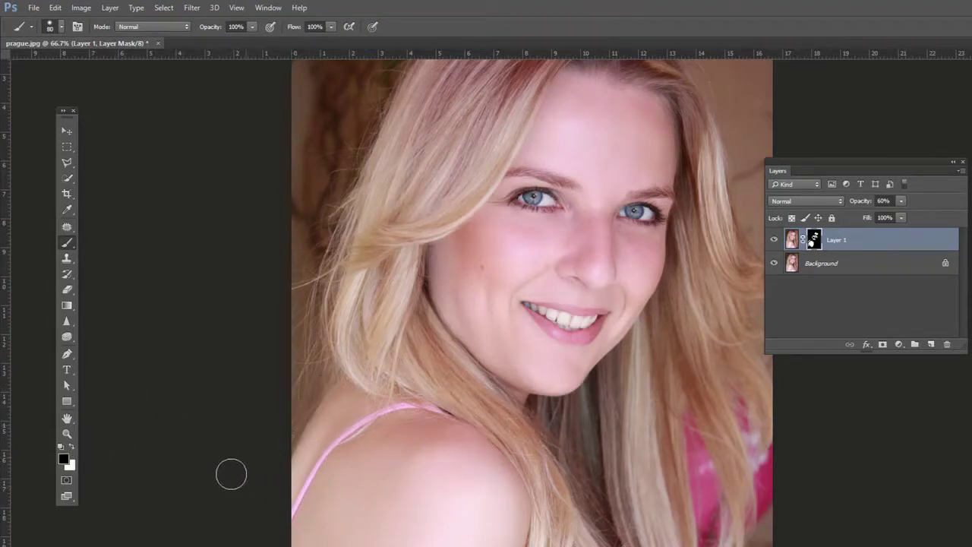
left_click(71, 448)
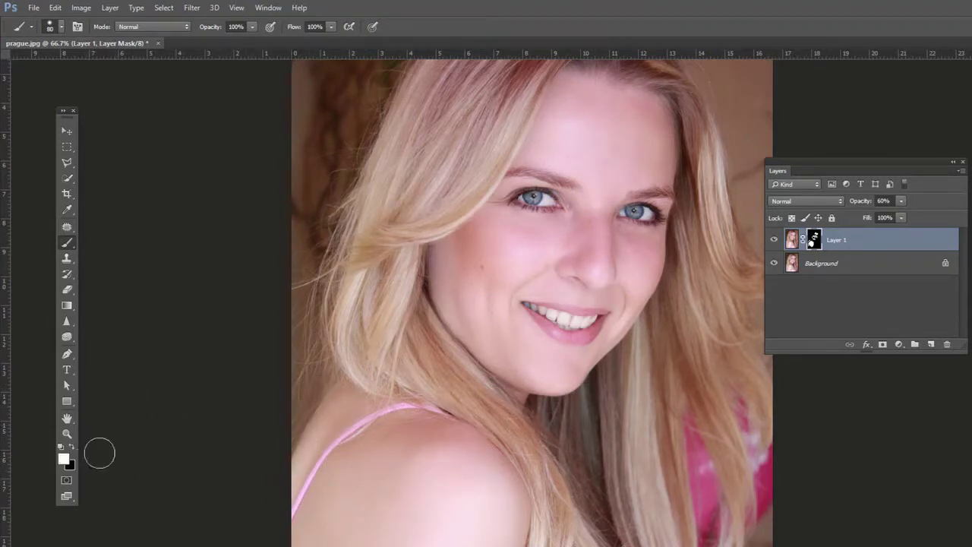
left_click(815, 240, "alt")
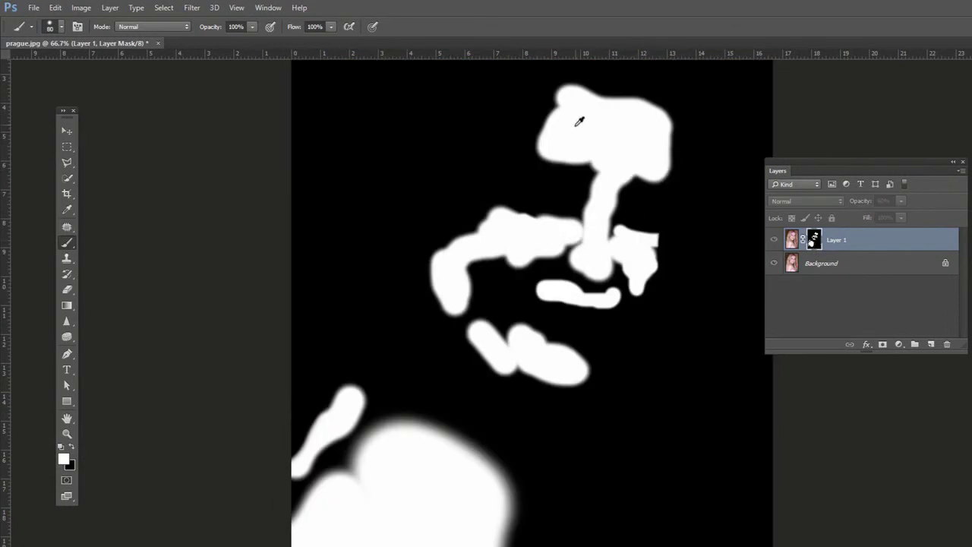
left_click(69, 448)
mouse_move(593, 122)
left_mouse_down()
mouse_move(582, 119)
mouse_move(603, 119)
mouse_move(565, 114)
left_mouse_up()
left_click(70, 448)
left_click(811, 244, "alt")
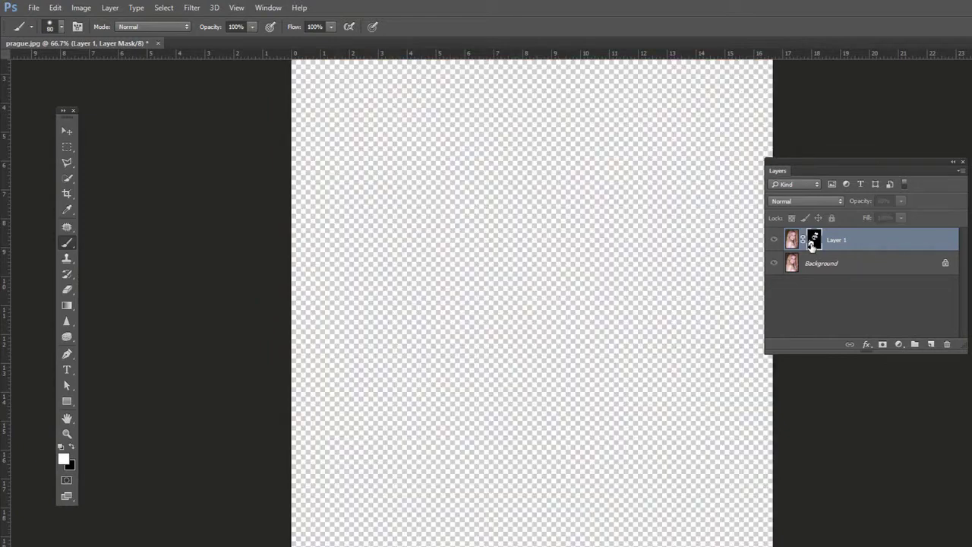
left_click(811, 243, "alt")
left_click(812, 243, "alt")
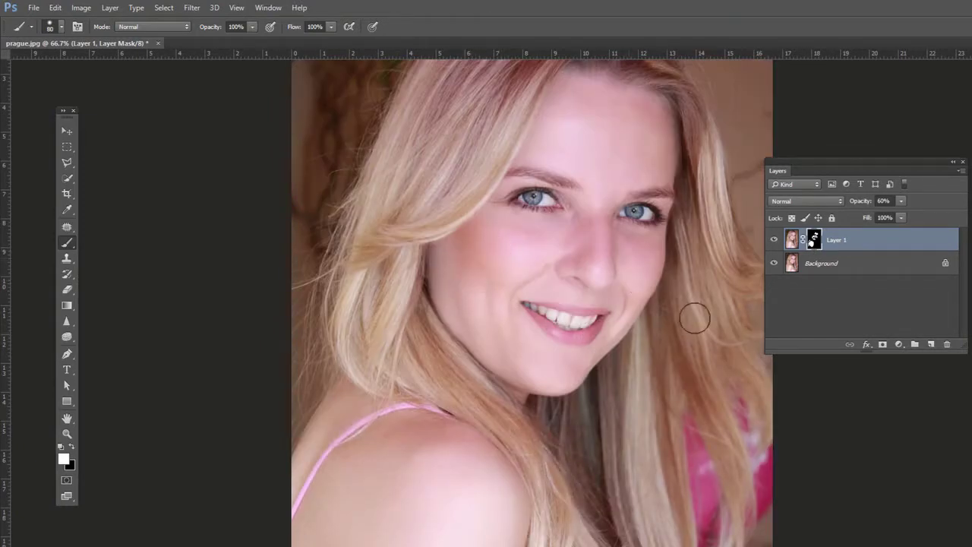
Set Layer 1's opacity to 30%, then toggle its visibility to compare before and after.
left_click(903, 202)
left_click(774, 240)
left_click(775, 241)
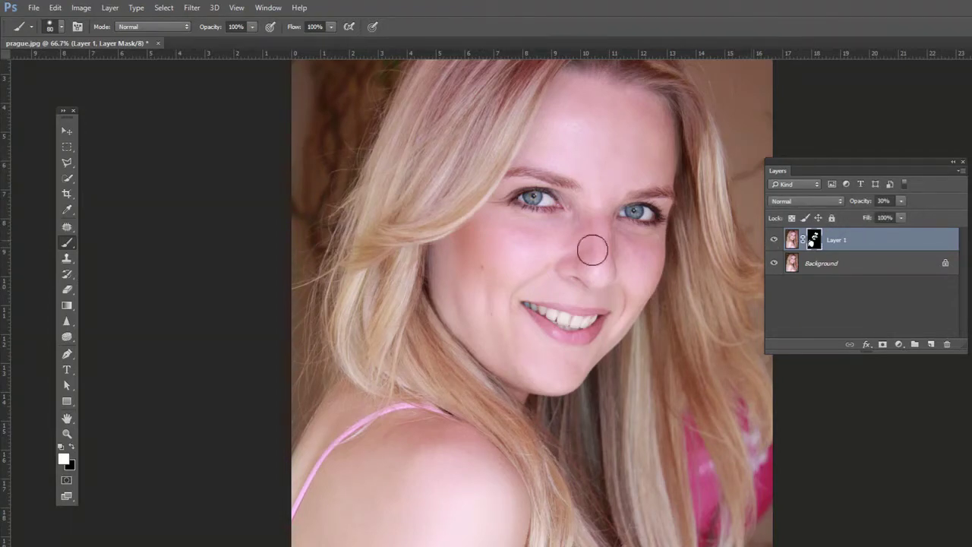